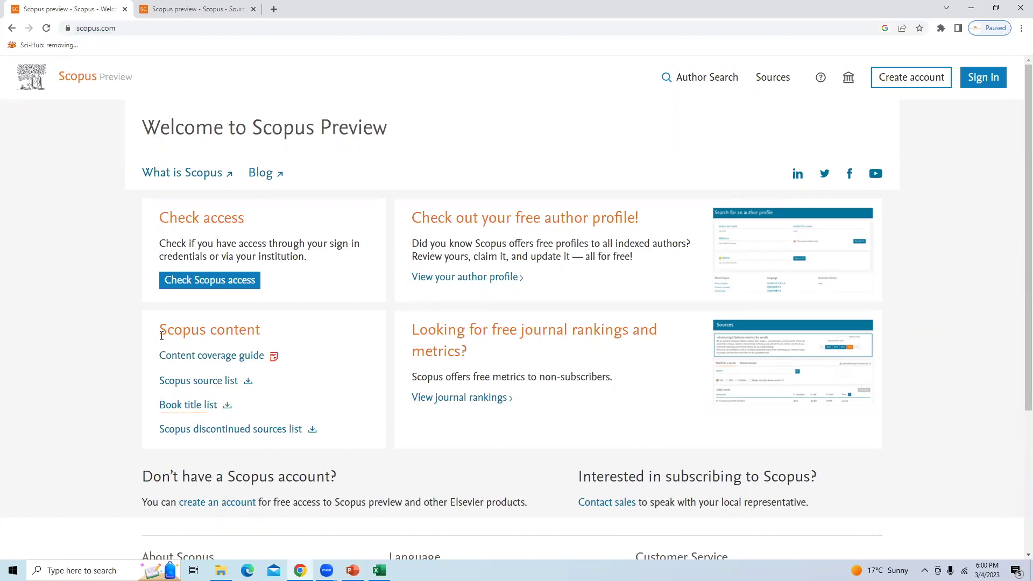
- Open the Discontinued titles Jan. 2023 sheet in the downloaded source list workbook
drag(161, 331, 262, 330)
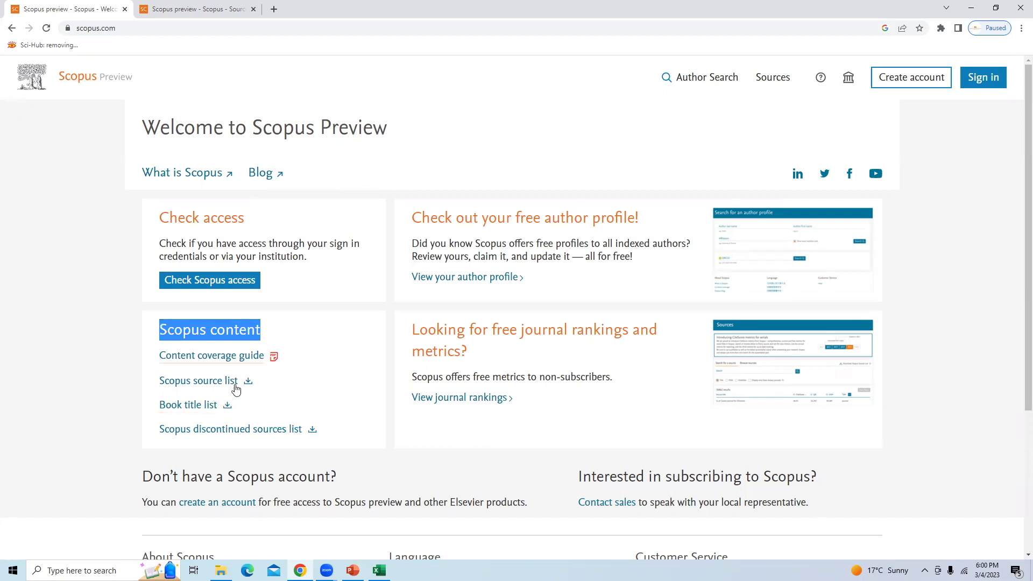
click(112, 412)
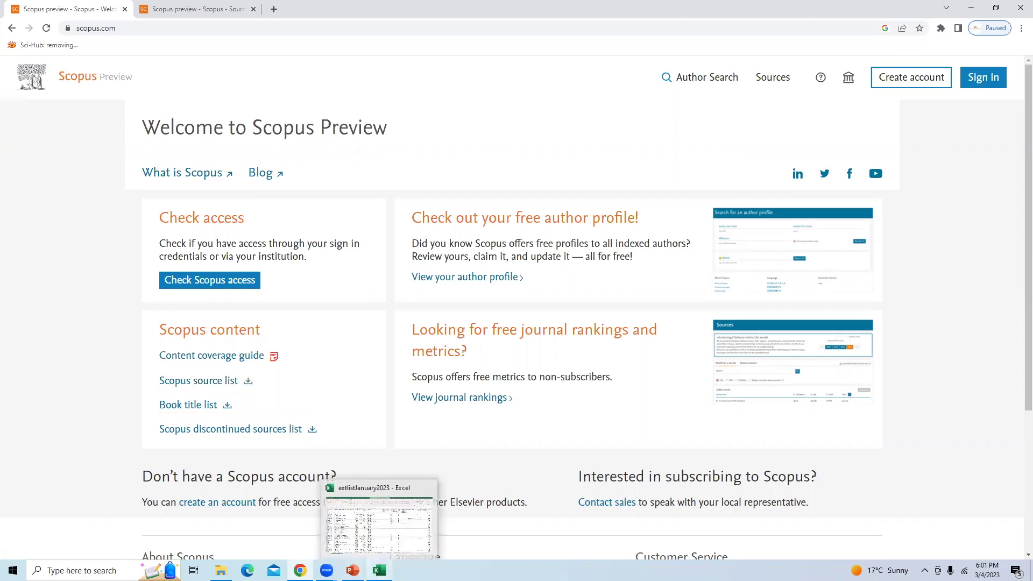
click(379, 571)
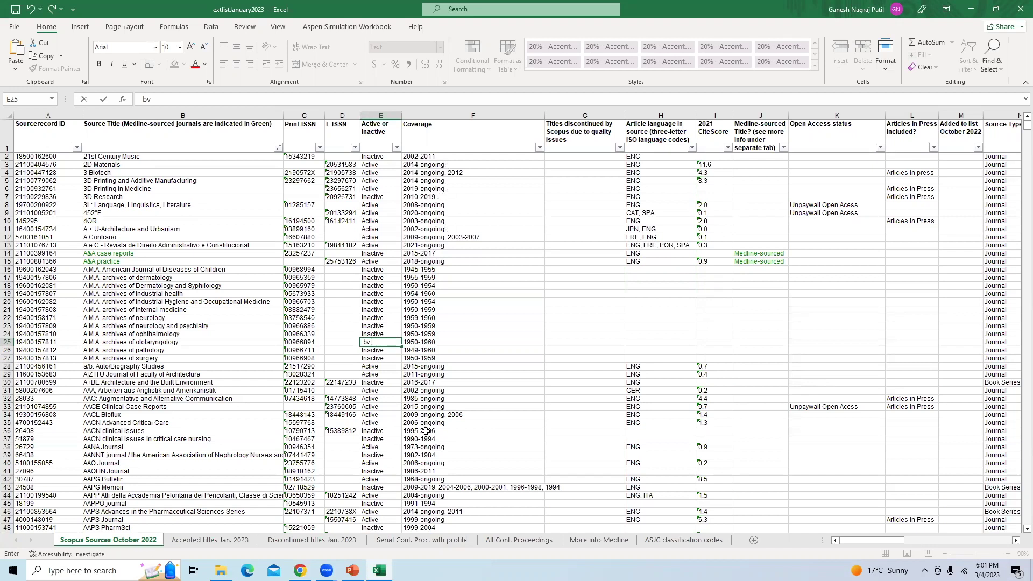
click(226, 540)
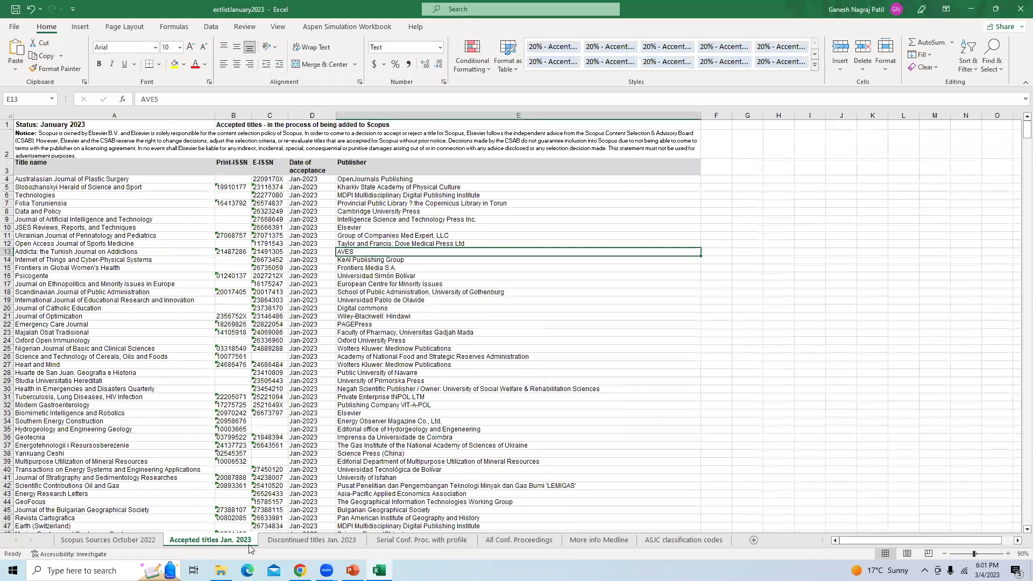
click(281, 542)
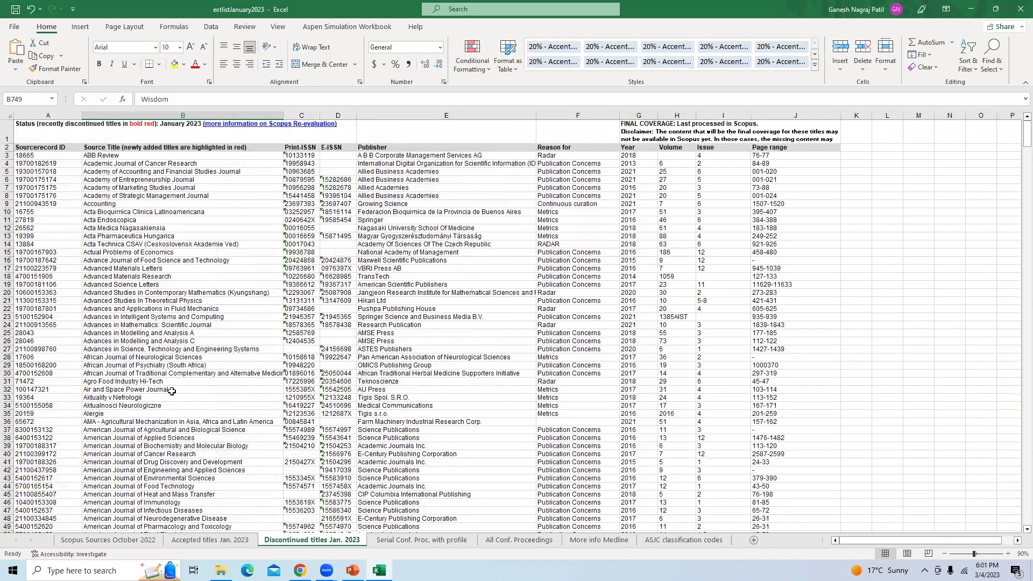
- Copy the journal title Academic Journal of Cancer Research from cell B4
click(197, 164)
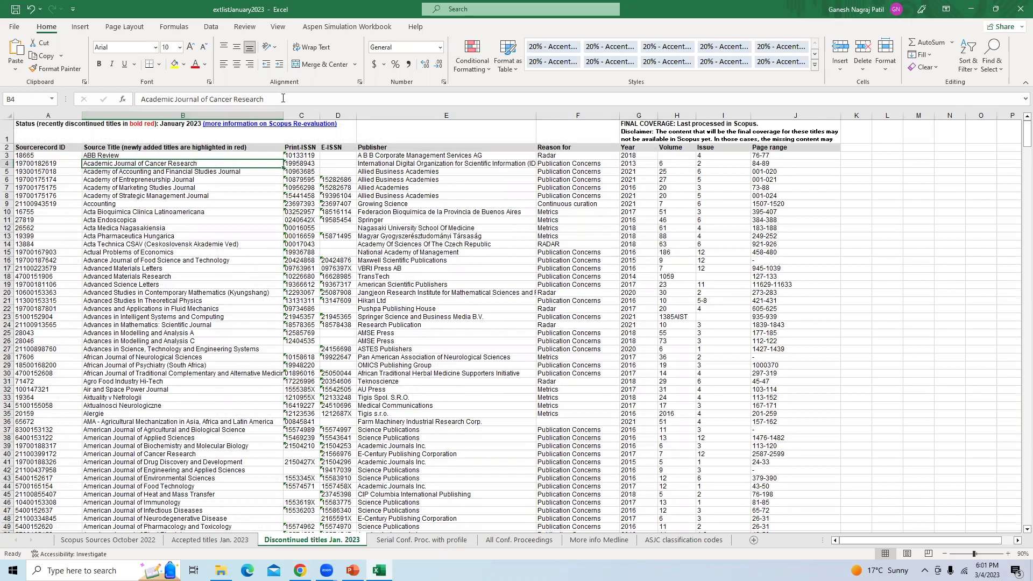
drag(264, 99, 141, 100)
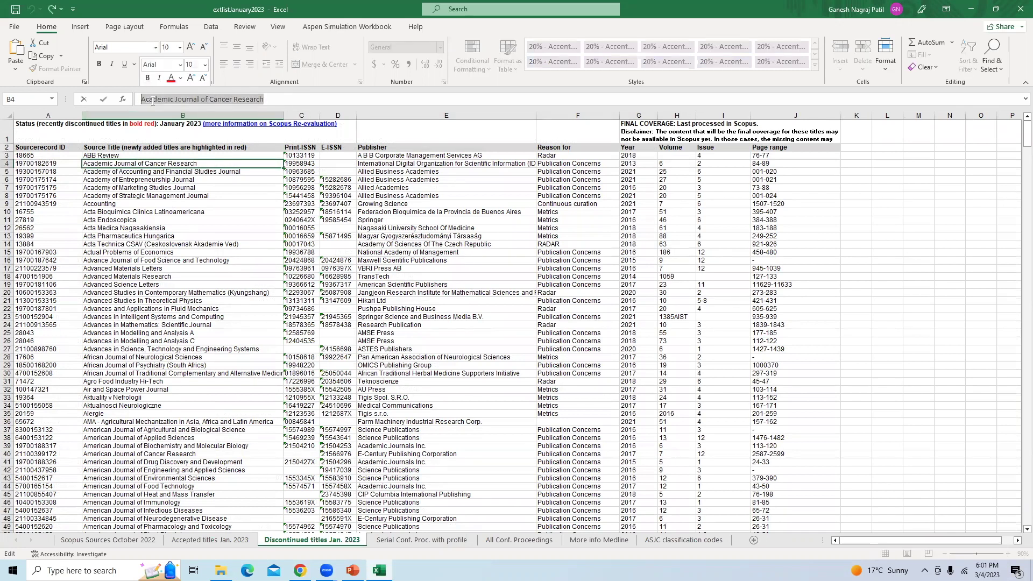
right_click(152, 101)
click(173, 123)
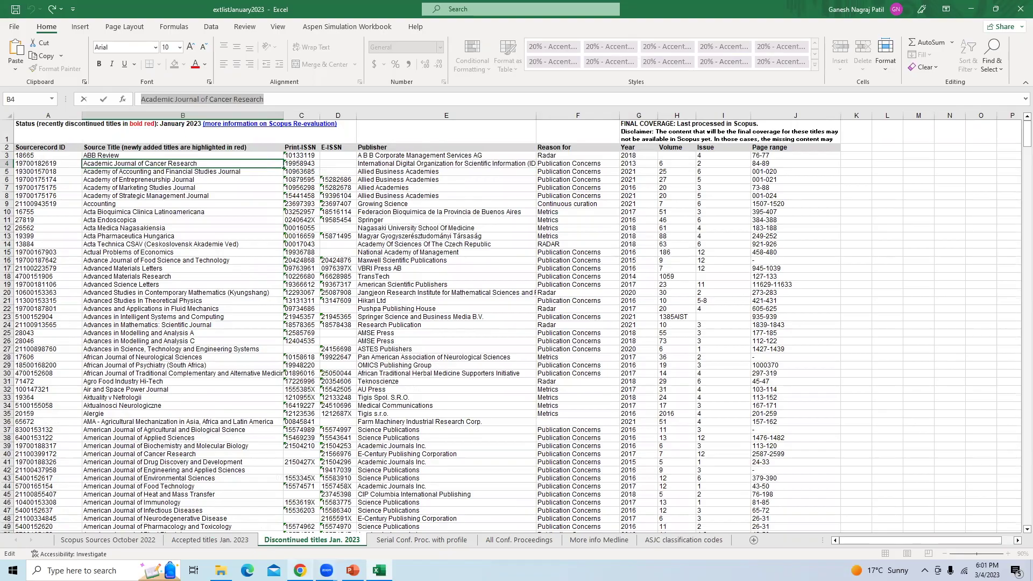
- Search Scopus Sources by Title for the pasted Academic Journal of Cancer Research, getting one result
mouse_move(299, 569)
click(303, 547)
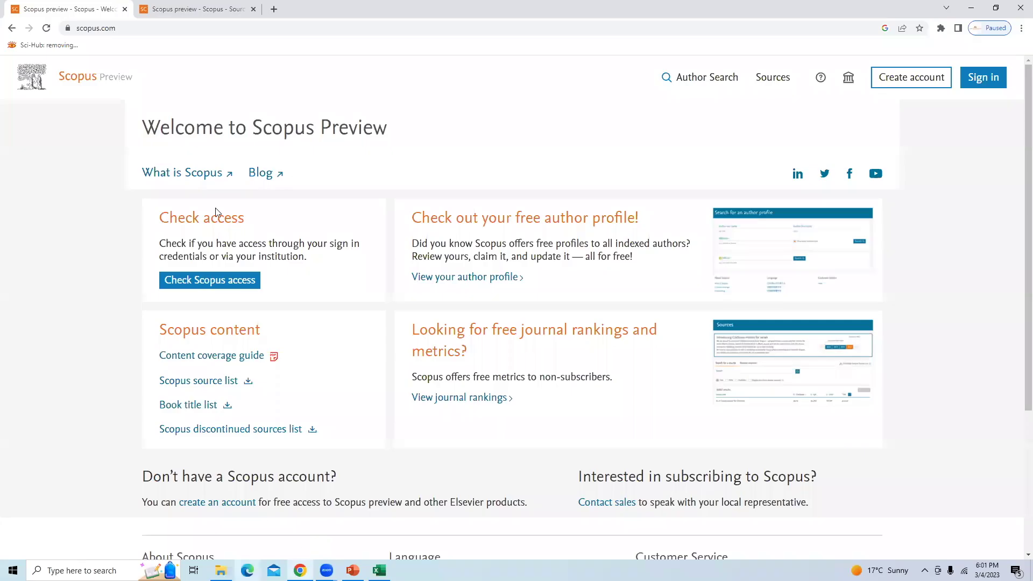
click(780, 87)
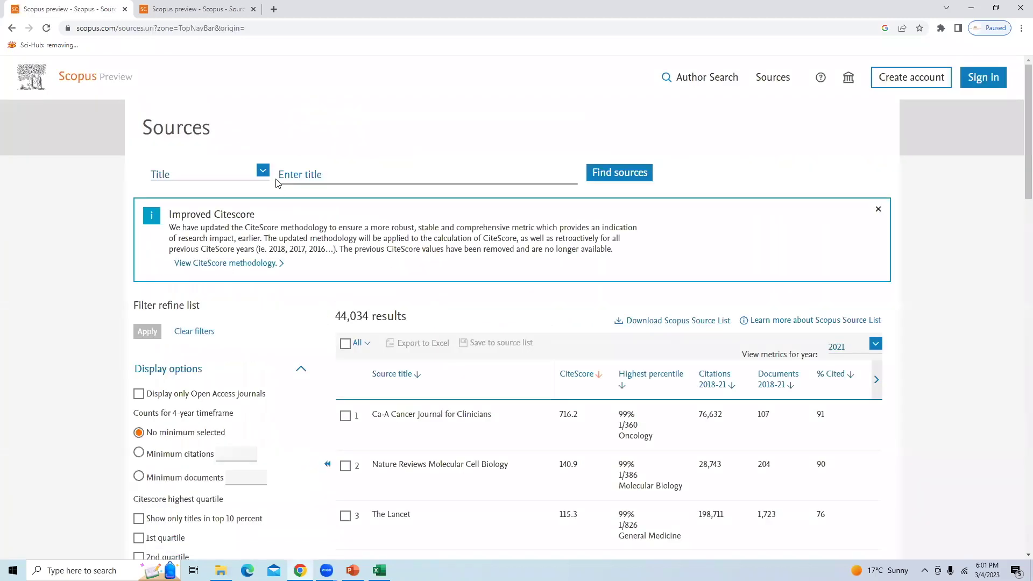
click(263, 171)
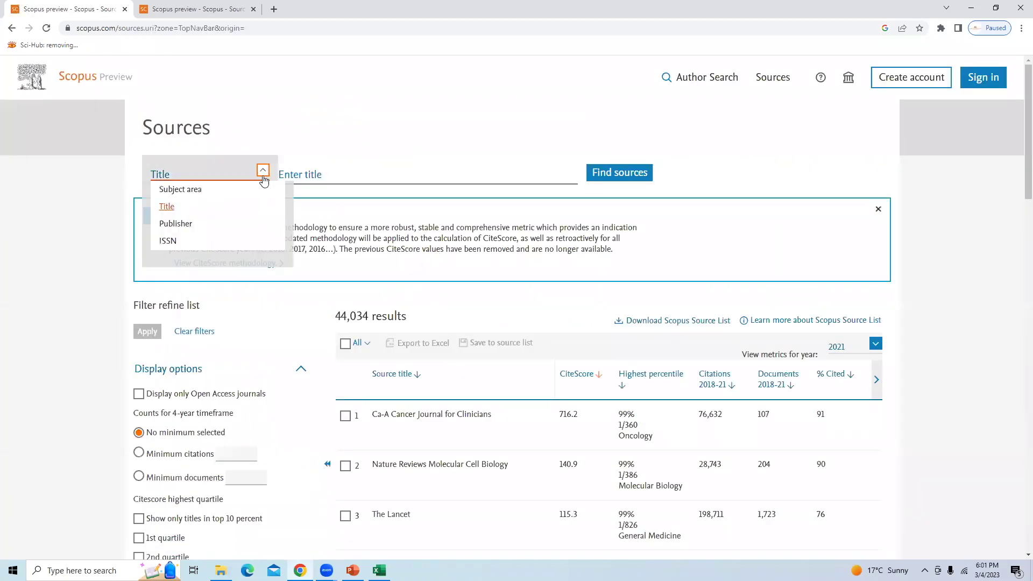
click(241, 207)
click(323, 176)
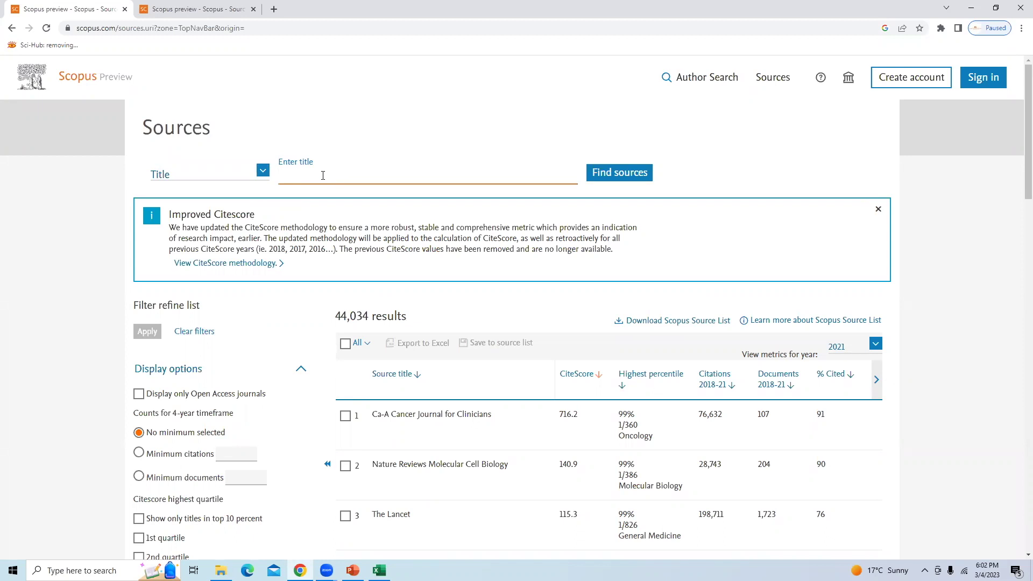
key(ctrl+v)
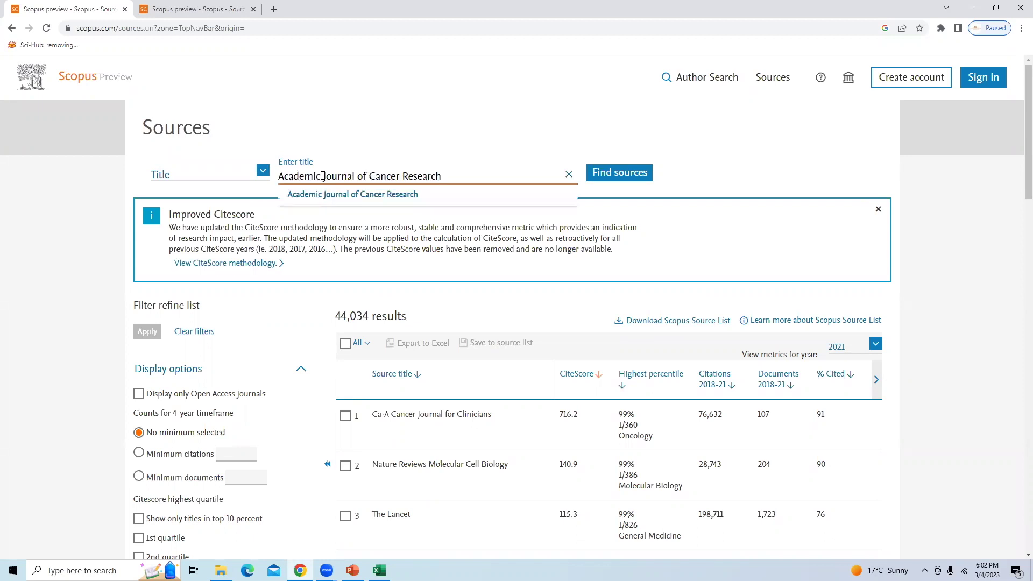
click(343, 195)
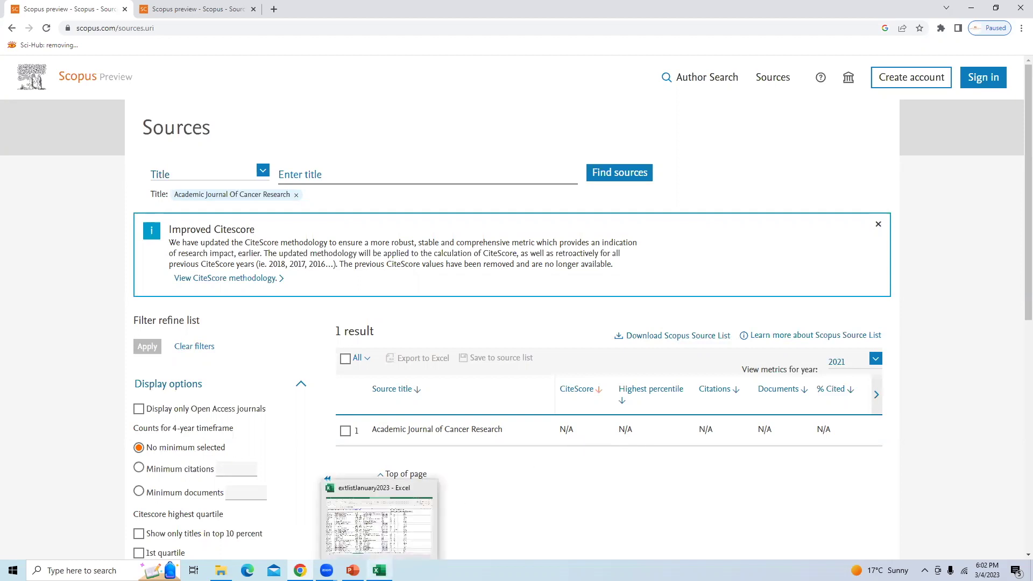
click(363, 519)
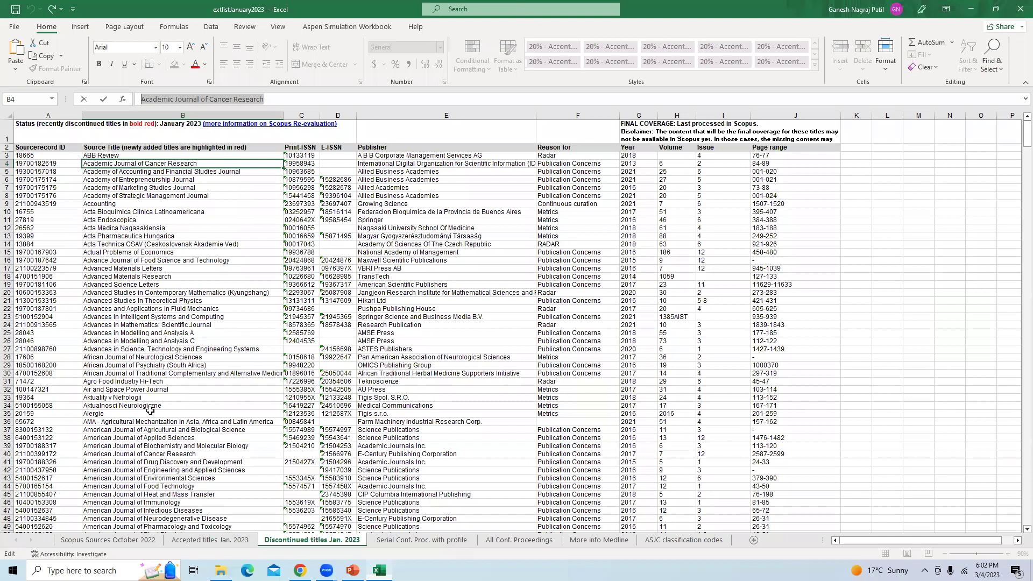
- Copy the Academy of Entrepreneurship Journal title from cell B6
click(200, 180)
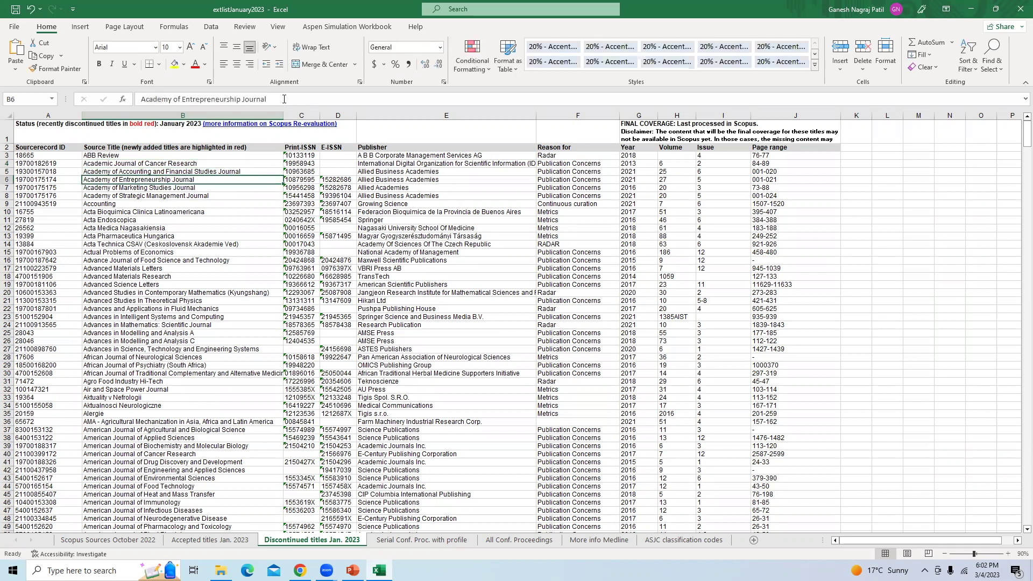
triple_click(166, 99)
right_click(167, 99)
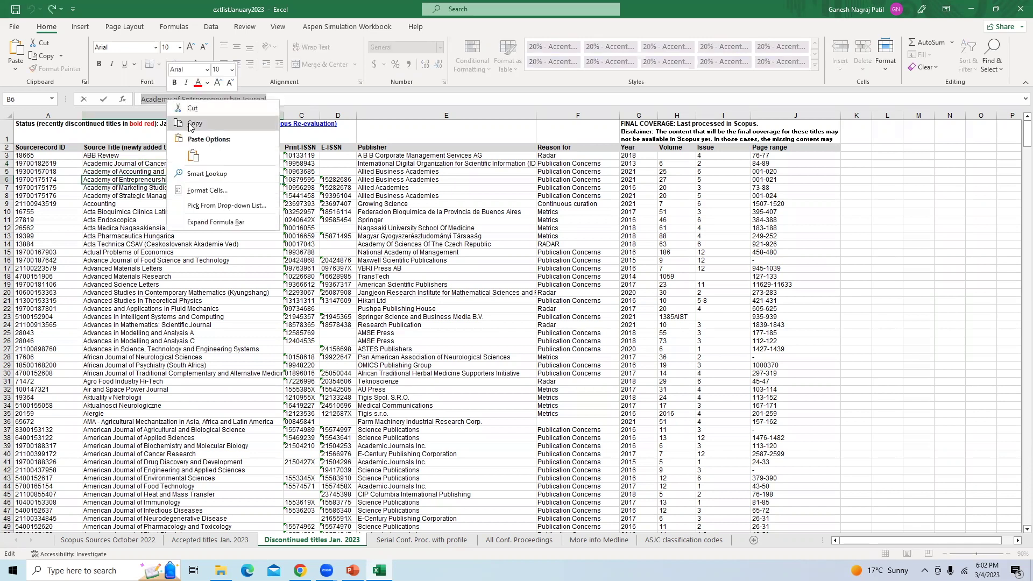
click(186, 114)
click(300, 570)
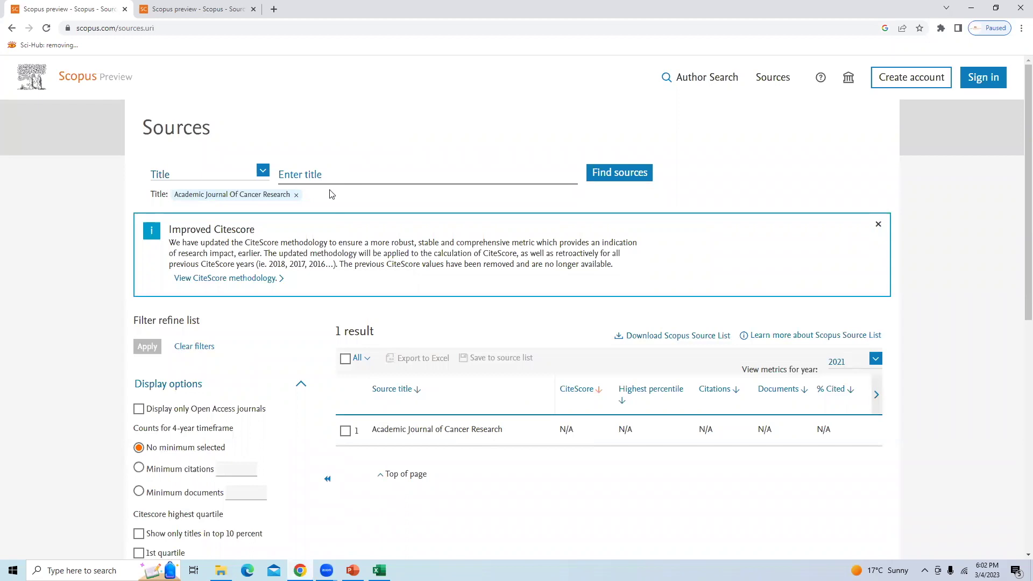
- Add Academy of Entrepreneurship Journal to the title search, giving 2 results with N/A metrics
click(312, 173)
key(ctrl+v)
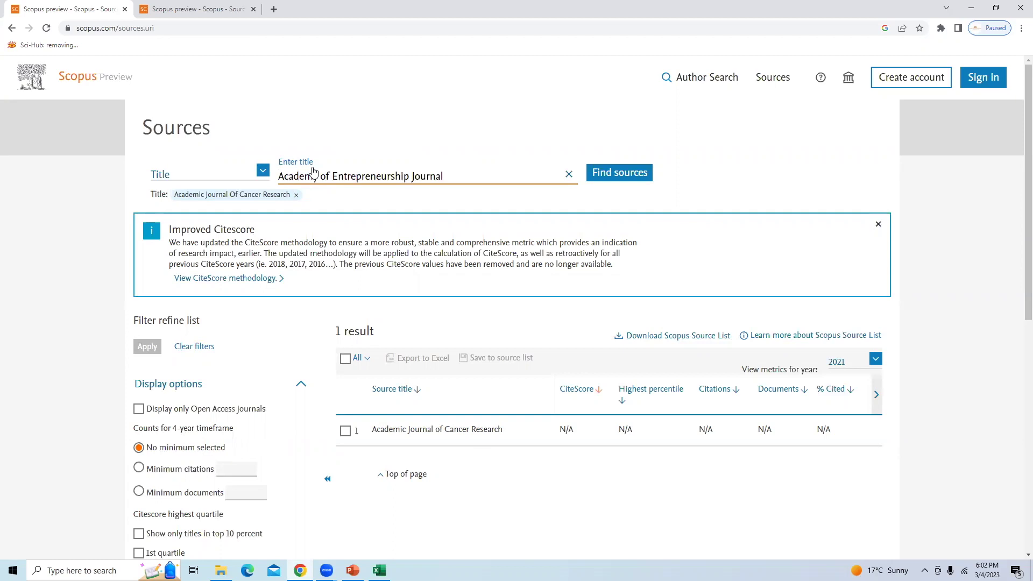
click(318, 195)
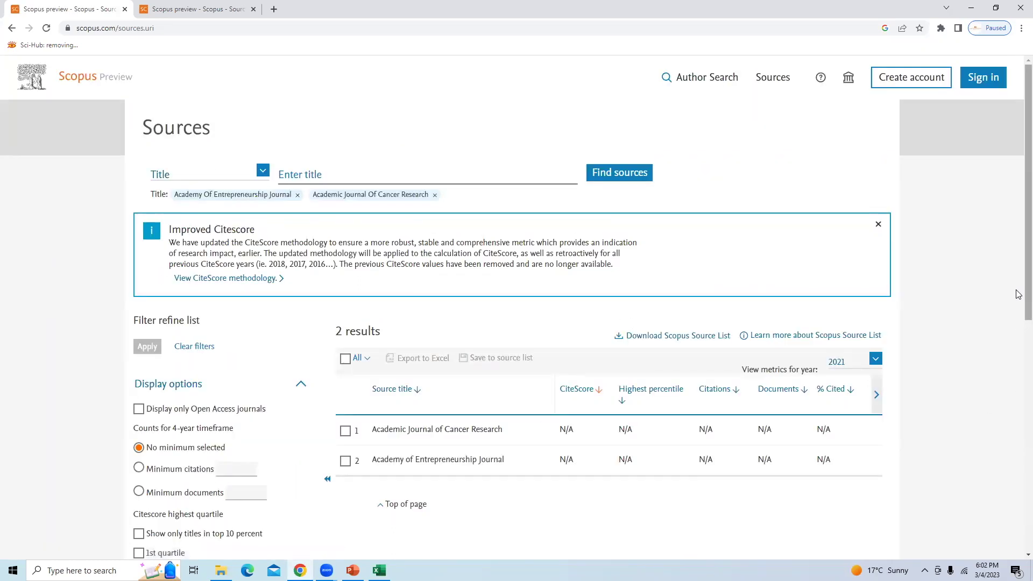
scroll(1022, 301, down, 2)
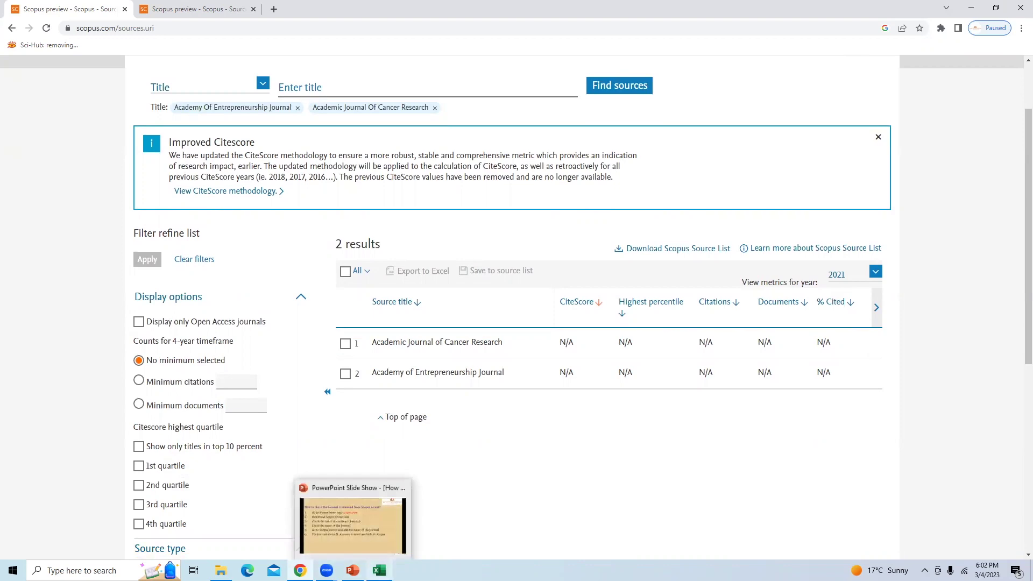
click(379, 570)
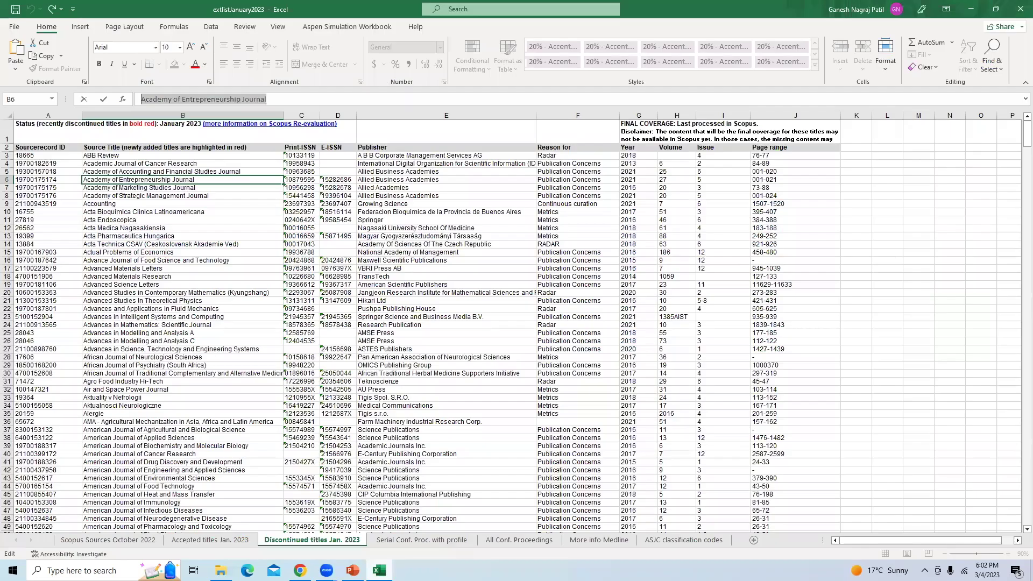
- Filter the Scopus Sources October 2022 sheet's status column to Active only, excluding bv and Inactive
click(132, 541)
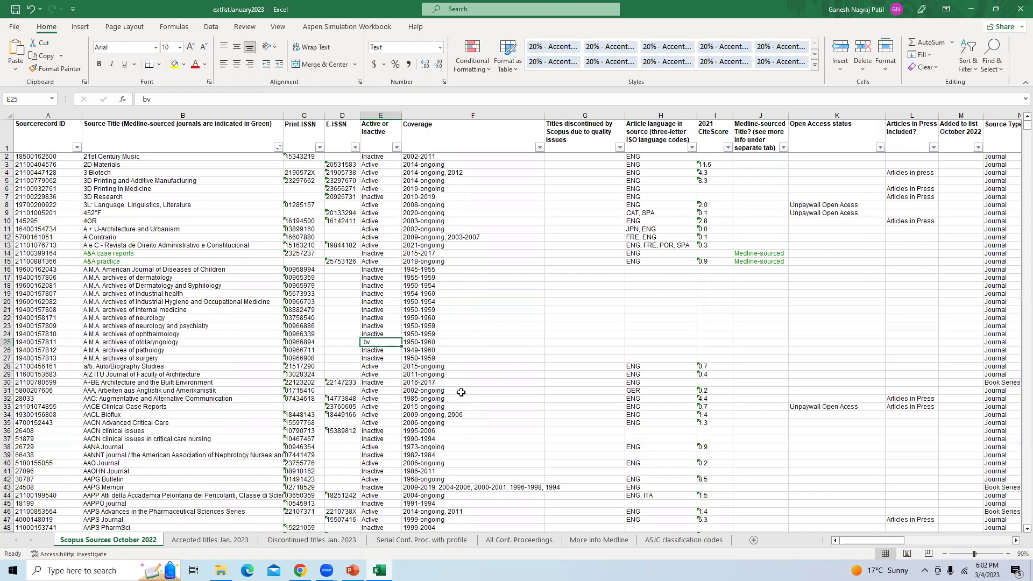
click(412, 391)
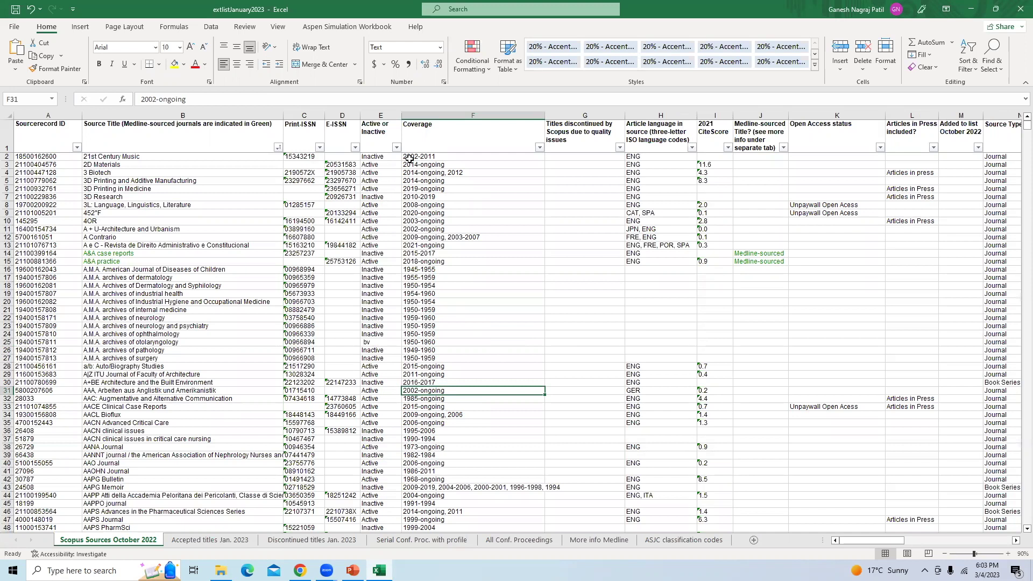
click(442, 156)
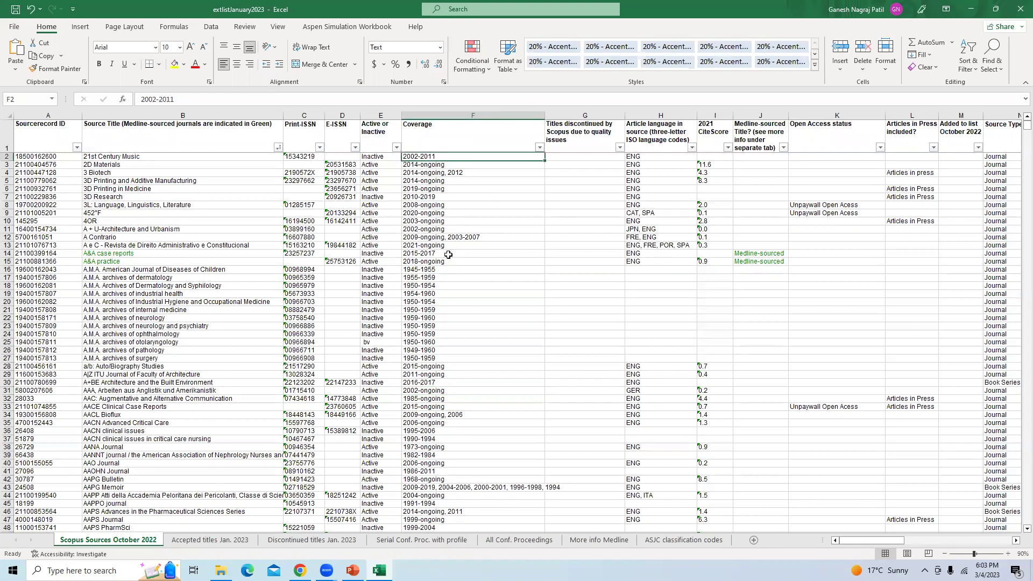
click(377, 156)
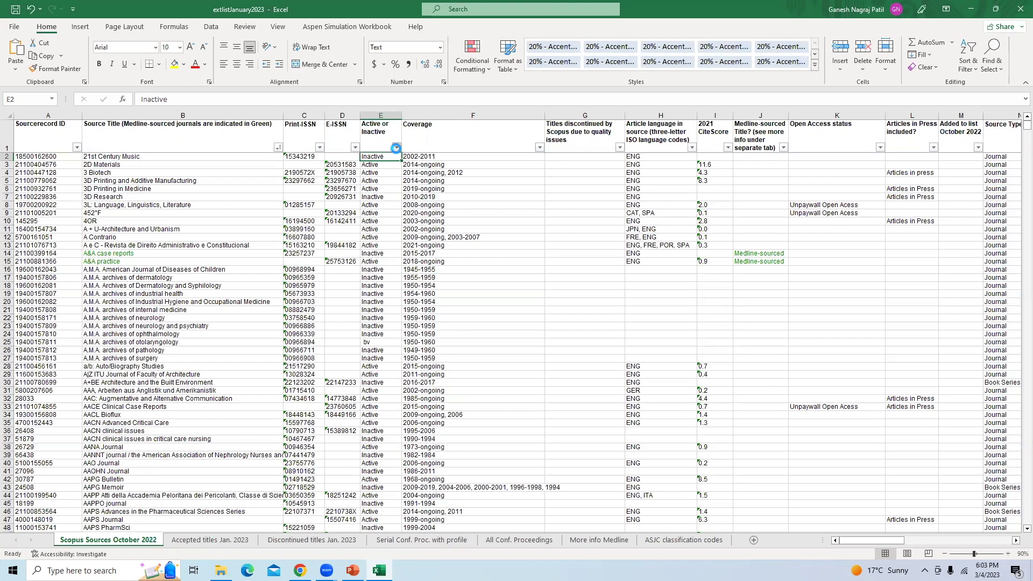
click(397, 147)
click(298, 294)
click(303, 304)
click(332, 372)
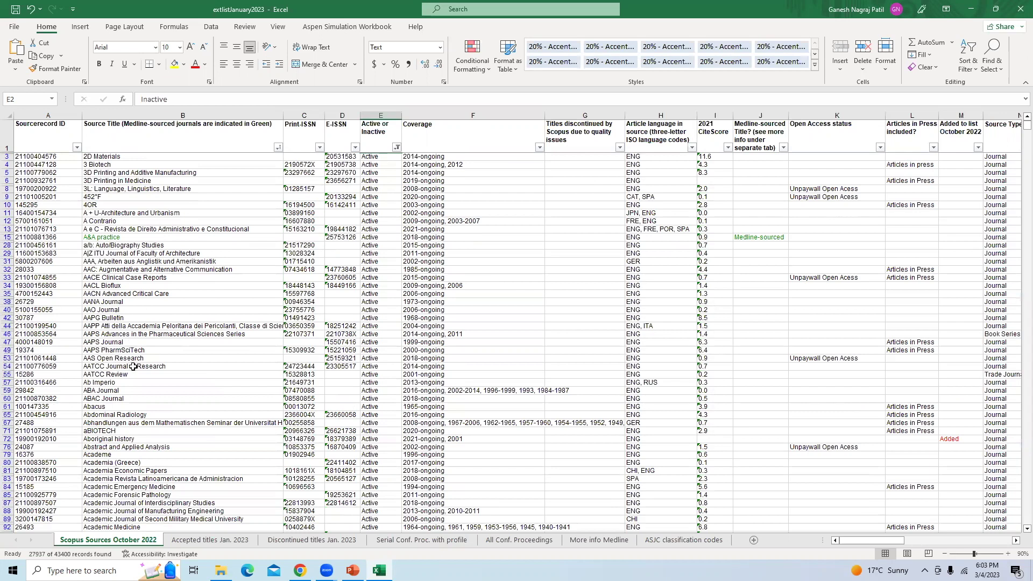
- Copy the 3 Biotech title from cell B4
click(129, 165)
triple_click(154, 100)
right_click(154, 100)
click(173, 122)
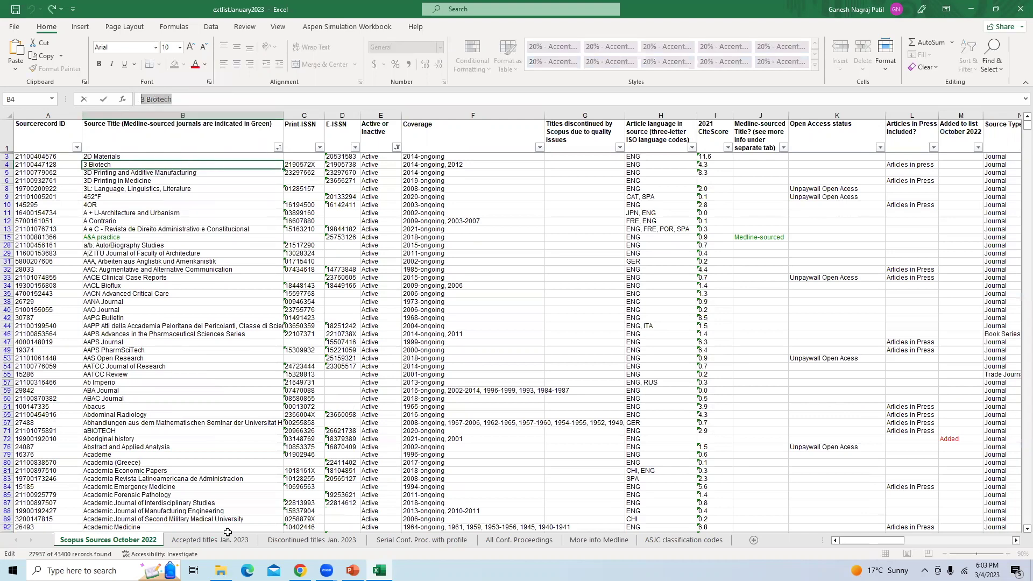
click(300, 570)
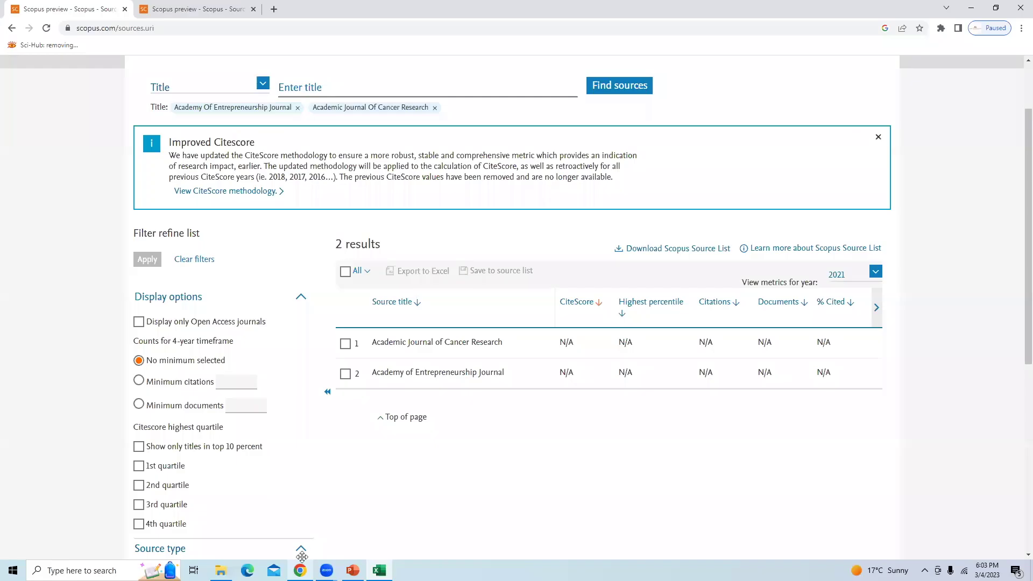
- Add 3 Biotech to the title search, showing its CiteScore of 4.3 among 3 results
click(320, 90)
key(ctrl+v)
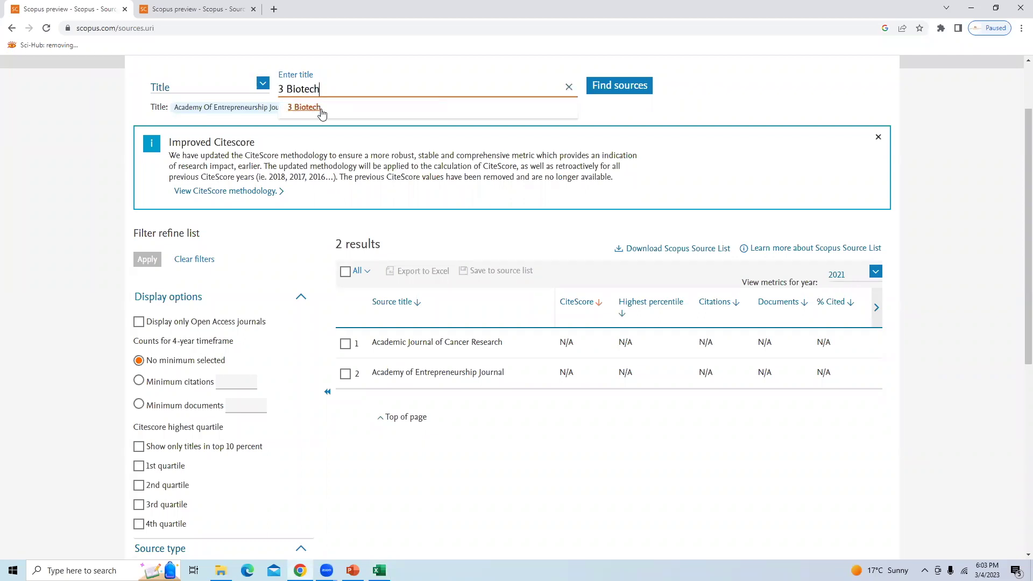
click(321, 110)
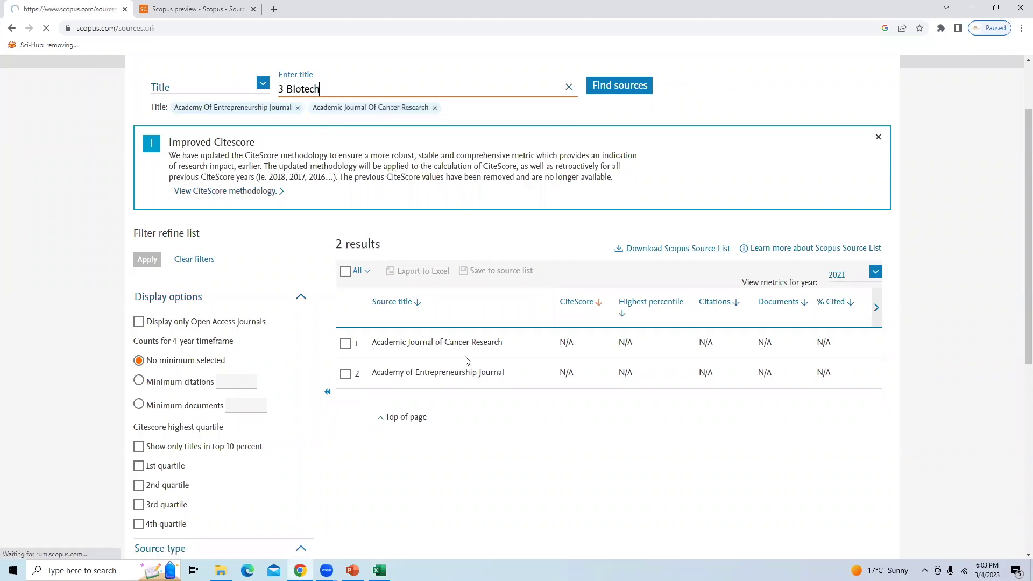
drag(1018, 242, 1017, 349)
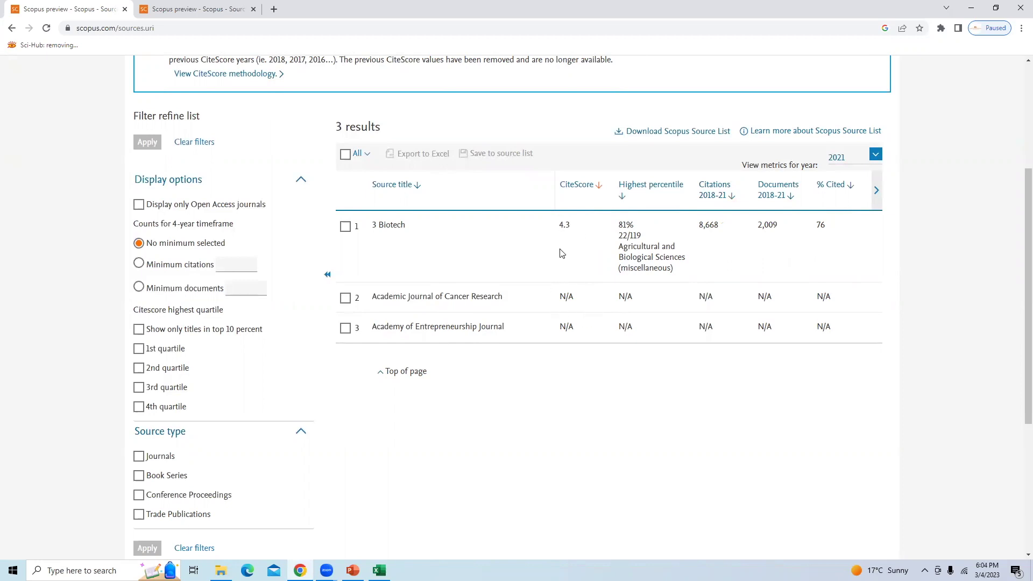
key(alt+Tab)
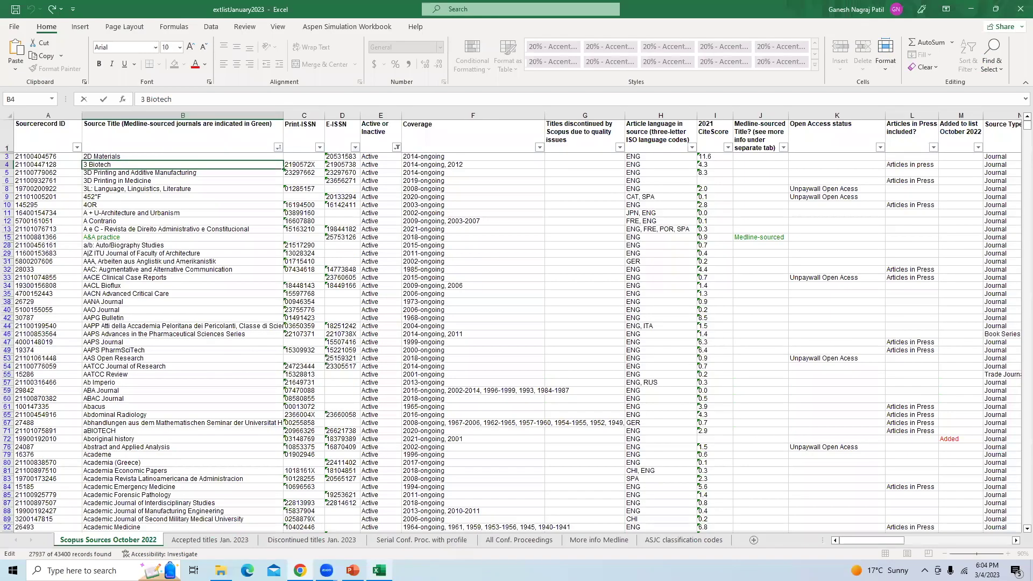
- Show the Accepted titles Jan. 2023 sheet and scroll down to around row 215
click(210, 540)
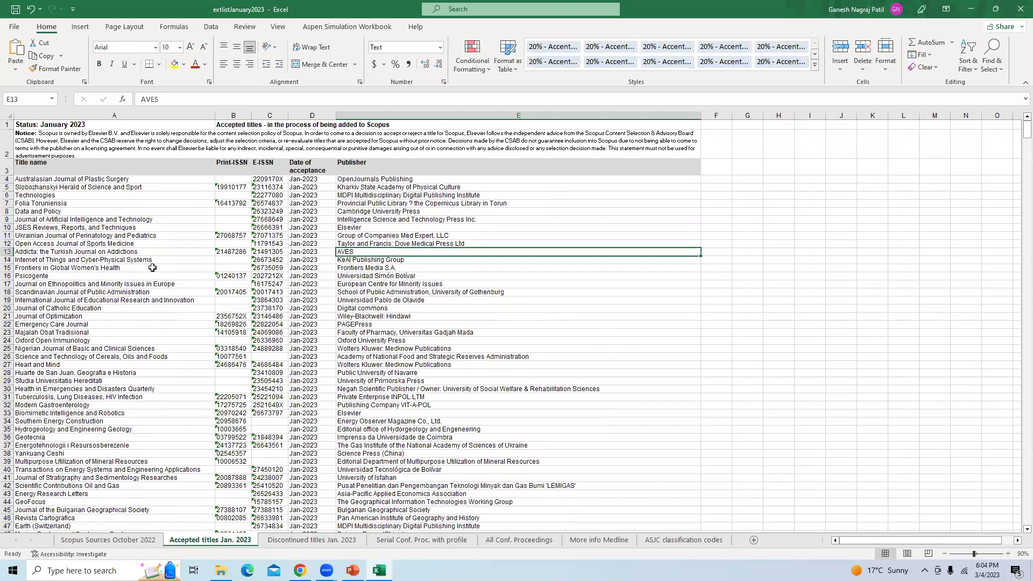
drag(1017, 133, 1006, 221)
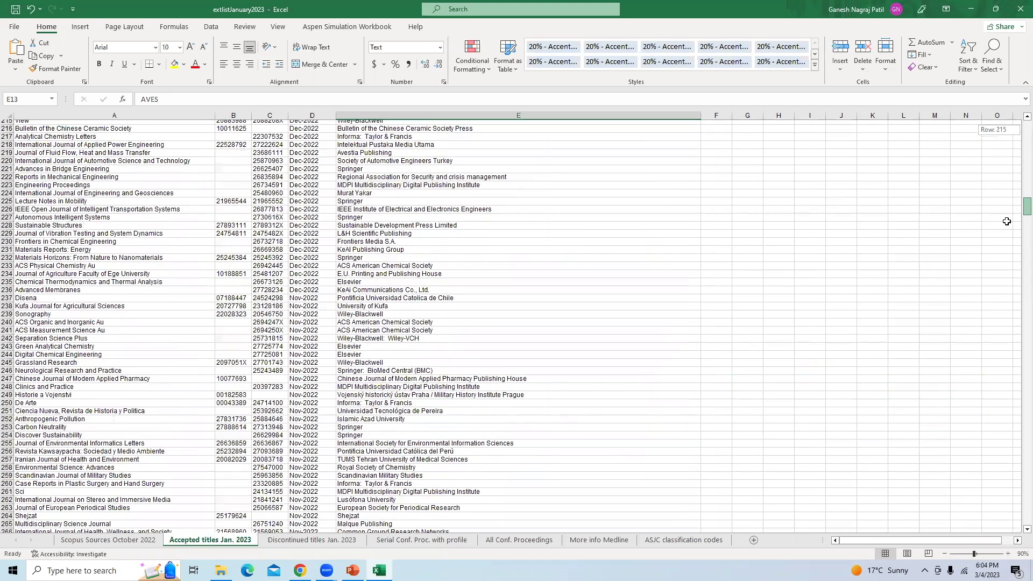